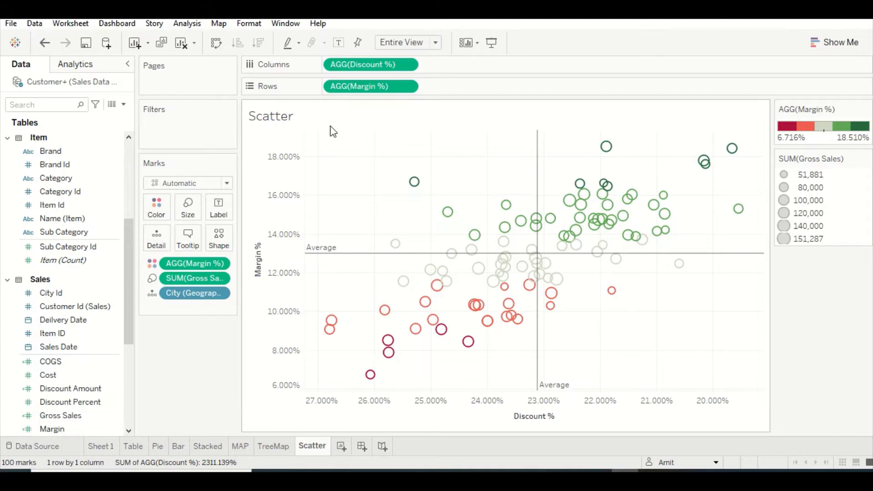
In a new Sheet 9, build a City text table showing each city's total Gross Sales
{"action": "left_click", "coordinate": [833, 42]}
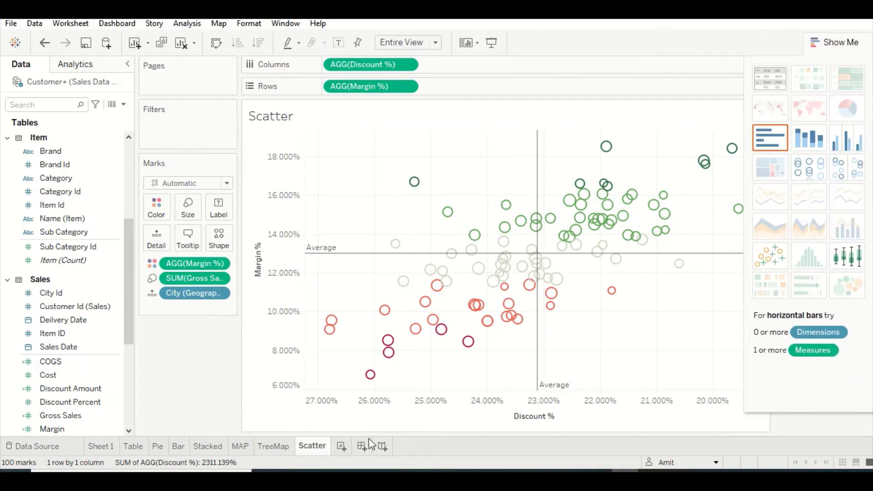
{"action": "left_click", "coordinate": [342, 446]}
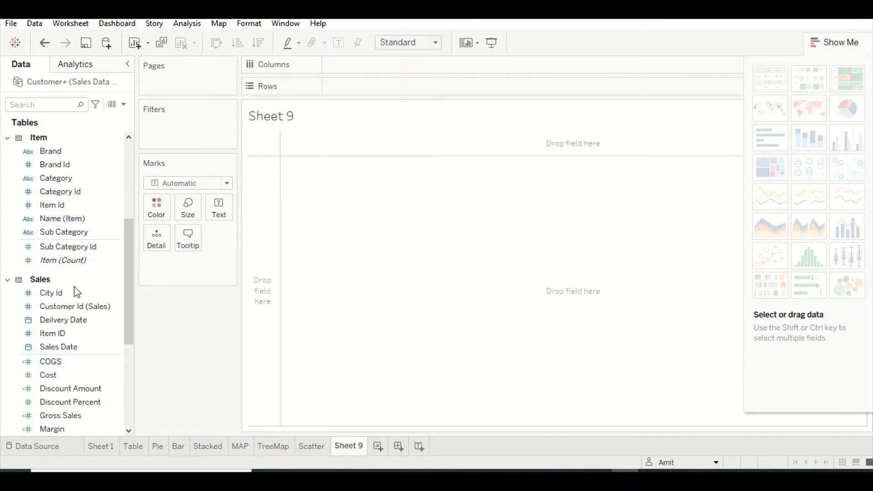
{"action": "scroll", "coordinate": [64, 237], "scroll_direction": "up", "scroll_amount": 6}
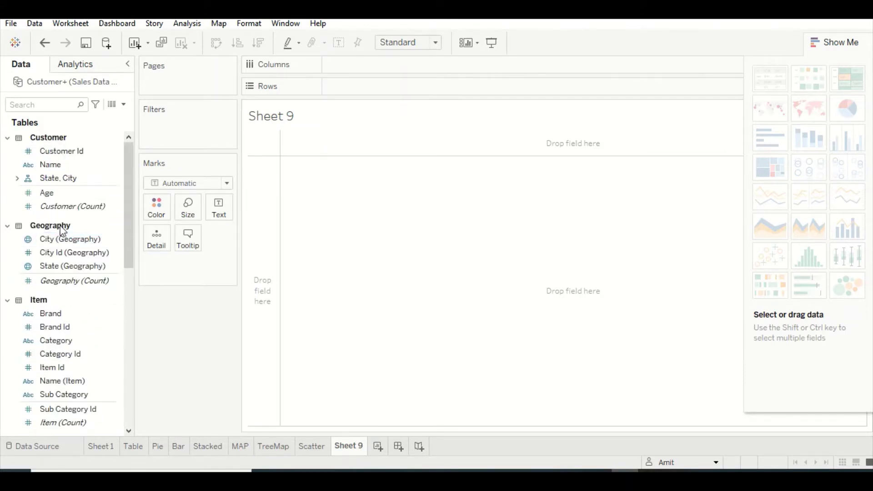
{"action": "left_click_drag", "start_coordinate": [63, 232], "coordinate": [323, 175]}
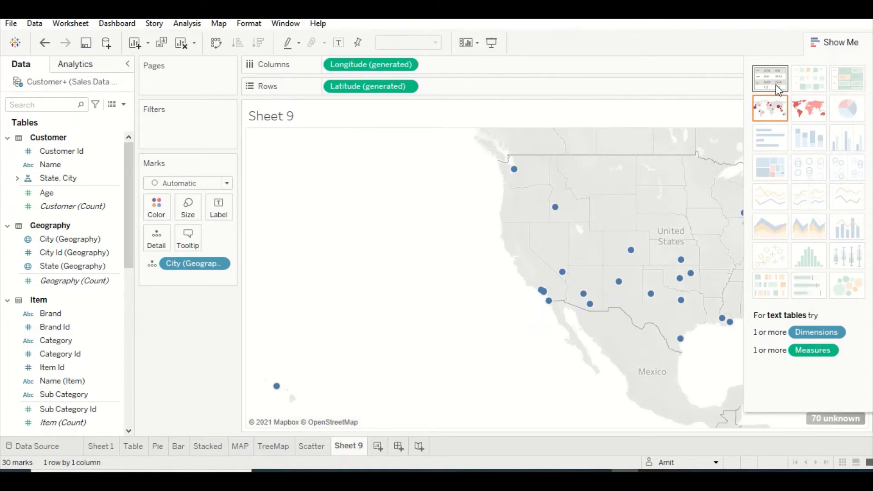
{"action": "left_click", "coordinate": [779, 89]}
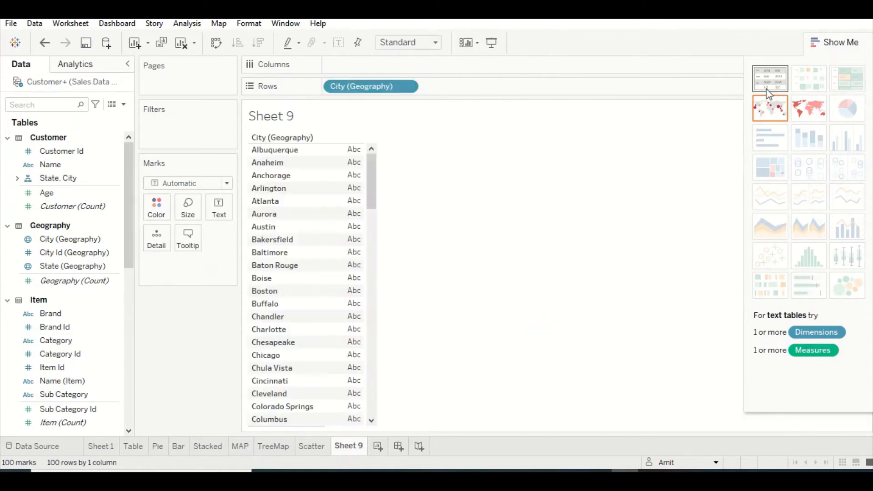
{"action": "scroll", "coordinate": [60, 341], "scroll_direction": "down", "scroll_amount": 5}
{"action": "scroll", "coordinate": [58, 371], "scroll_direction": "down", "scroll_amount": 3}
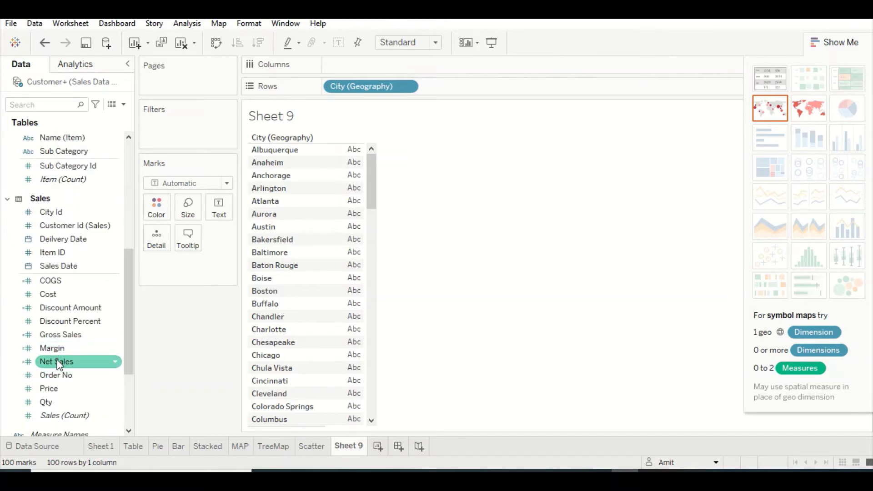
{"action": "left_click_drag", "start_coordinate": [59, 335], "coordinate": [342, 167]}
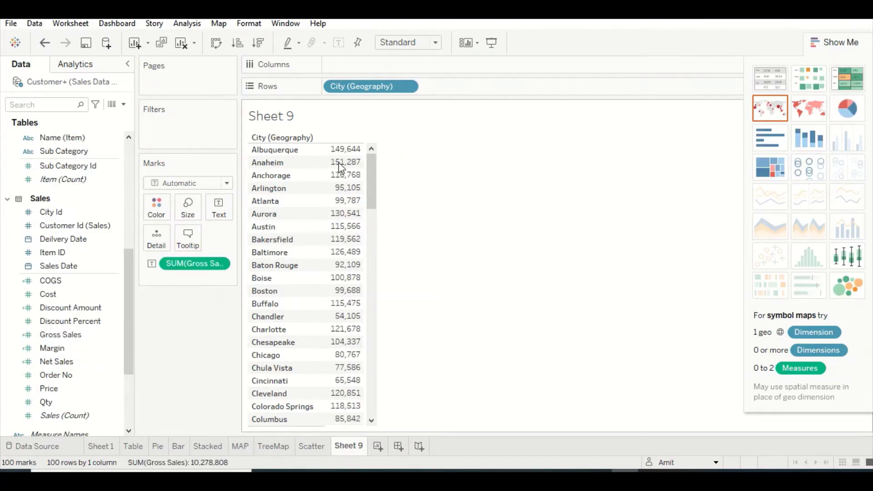
Turn the city table into packed bubbles sized by Gross Sales and bring in the Brand field
{"action": "left_click", "coordinate": [849, 286]}
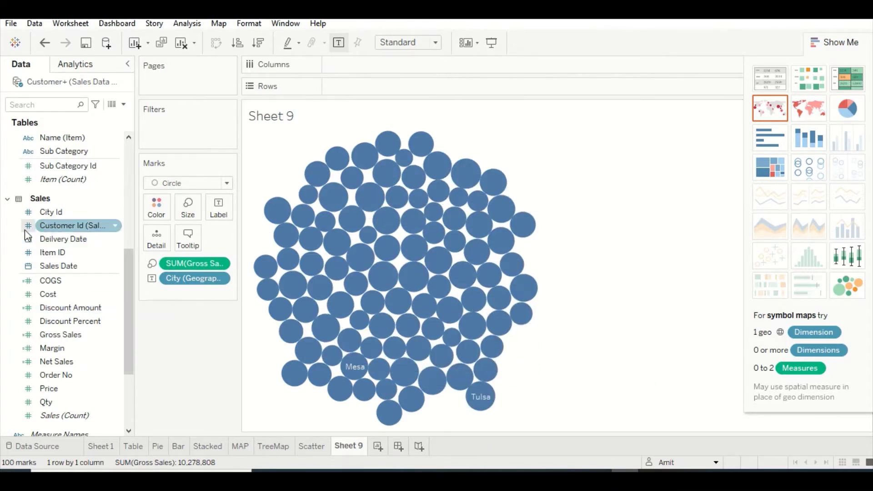
{"action": "scroll", "coordinate": [68, 227], "scroll_direction": "up", "scroll_amount": 3}
{"action": "scroll", "coordinate": [71, 274], "scroll_direction": "up", "scroll_amount": 3}
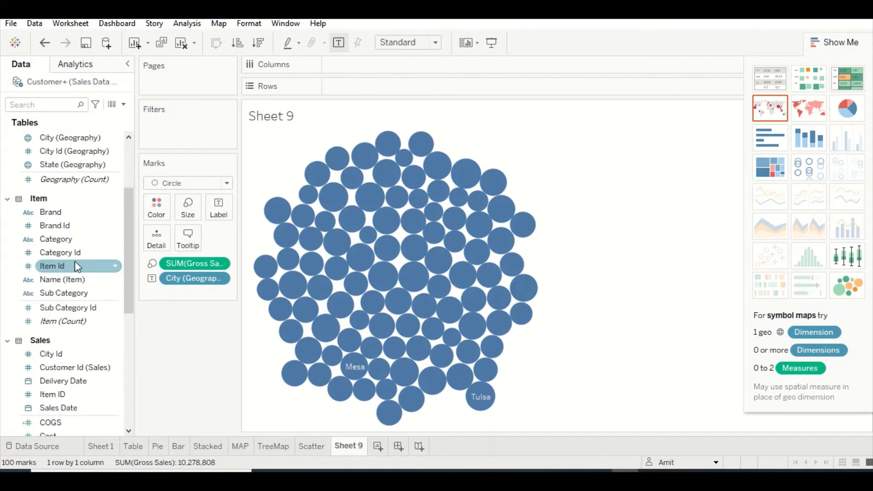
{"action": "left_click_drag", "start_coordinate": [47, 212], "coordinate": [154, 236]}
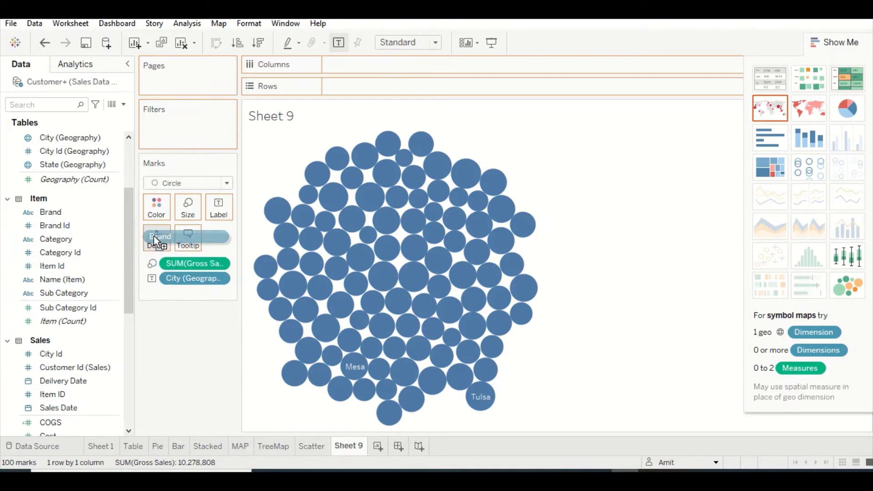
Break the bubbles down by Brand instead of City and label them Brand 1 to Brand 13
{"action": "left_click_drag", "start_coordinate": [154, 236], "coordinate": [154, 237]}
{"action": "left_click_drag", "start_coordinate": [186, 281], "coordinate": [74, 307]}
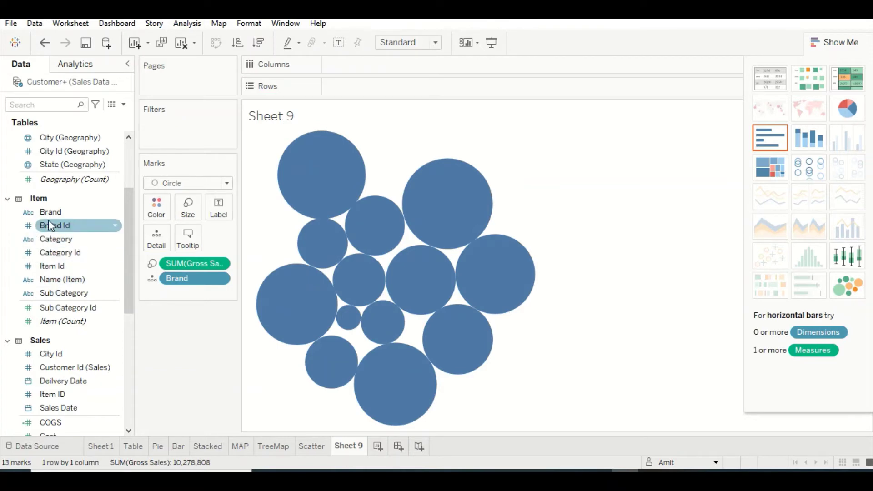
{"action": "left_click_drag", "start_coordinate": [49, 212], "coordinate": [216, 211]}
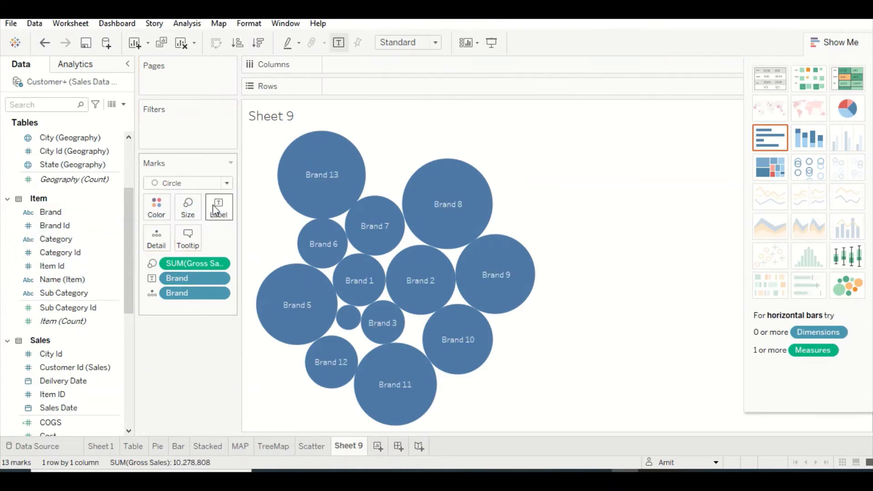
{"action": "mouse_move", "coordinate": [391, 347]}
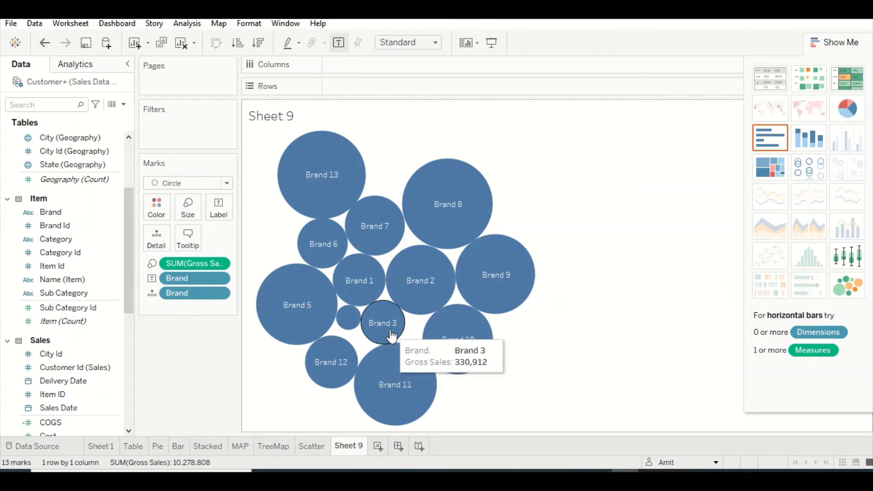
{"action": "mouse_move", "coordinate": [362, 303]}
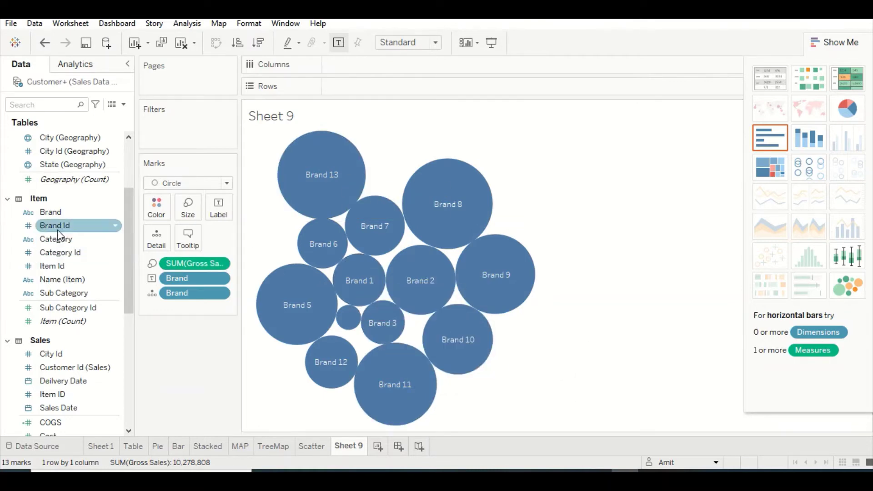
Split the brand bubbles by Category and colour them by Category, giving 36 circles
{"action": "left_click_drag", "start_coordinate": [54, 239], "coordinate": [156, 240]}
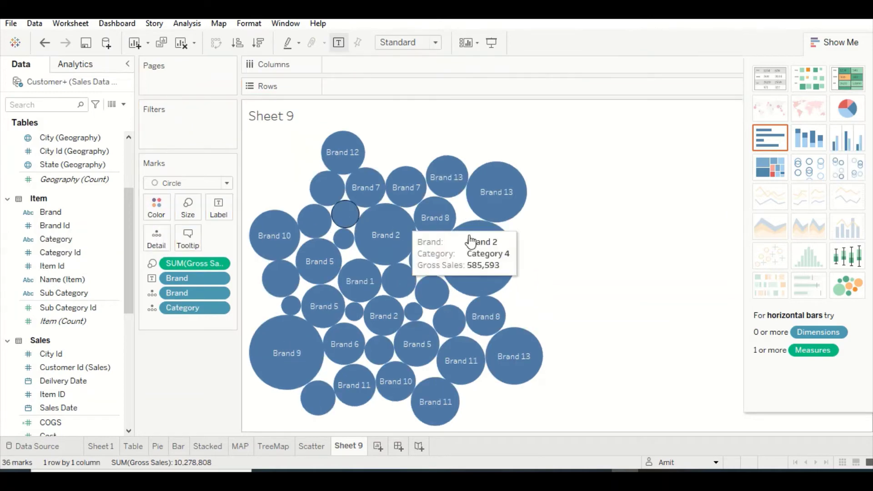
{"action": "left_click_drag", "start_coordinate": [56, 236], "coordinate": [156, 207]}
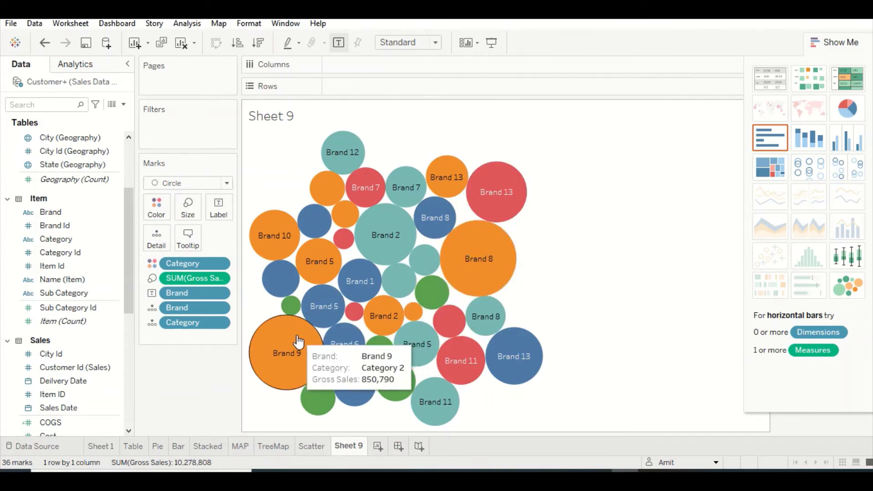
{"action": "left_click", "coordinate": [52, 371]}
{"action": "scroll", "coordinate": [54, 383], "scroll_direction": "down", "scroll_amount": 3}
{"action": "left_click", "coordinate": [57, 378]}
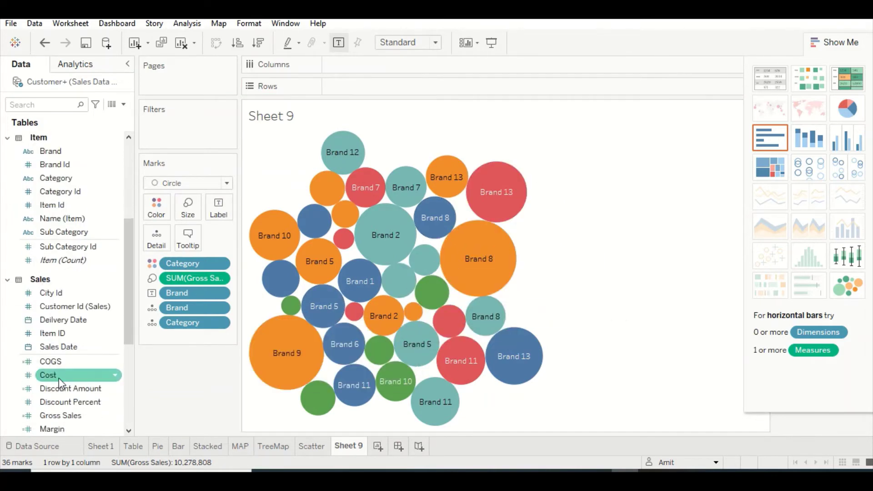
{"action": "scroll", "coordinate": [59, 378], "scroll_direction": "down", "scroll_amount": 4}
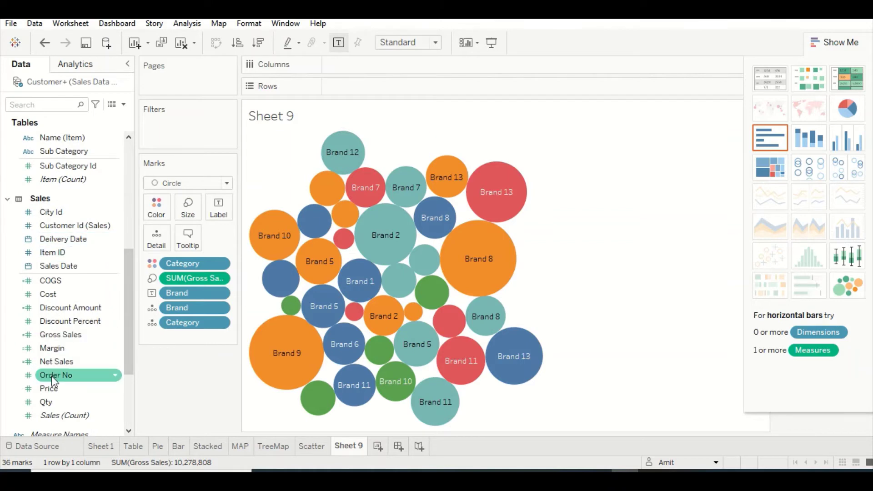
{"action": "scroll", "coordinate": [64, 382], "scroll_direction": "down", "scroll_amount": 2}
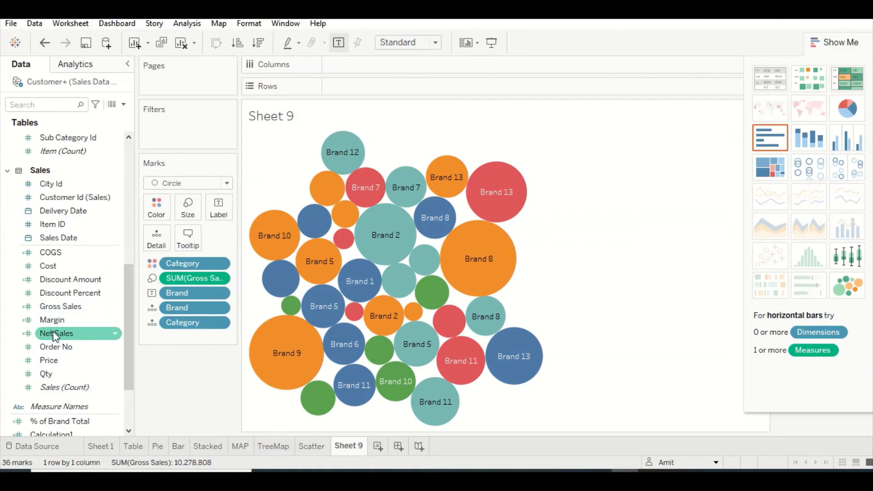
{"action": "scroll", "coordinate": [55, 337], "scroll_direction": "down", "scroll_amount": 4}
Add Margin % to the tooltips and check several bubbles' Brand, Category, Gross Sales and Margin %
{"action": "left_click_drag", "start_coordinate": [61, 401], "coordinate": [187, 233]}
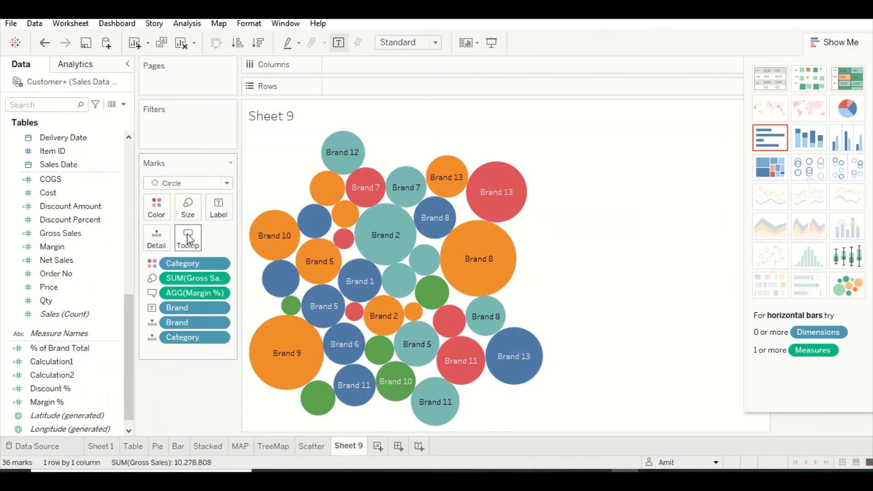
{"action": "mouse_move", "coordinate": [481, 238]}
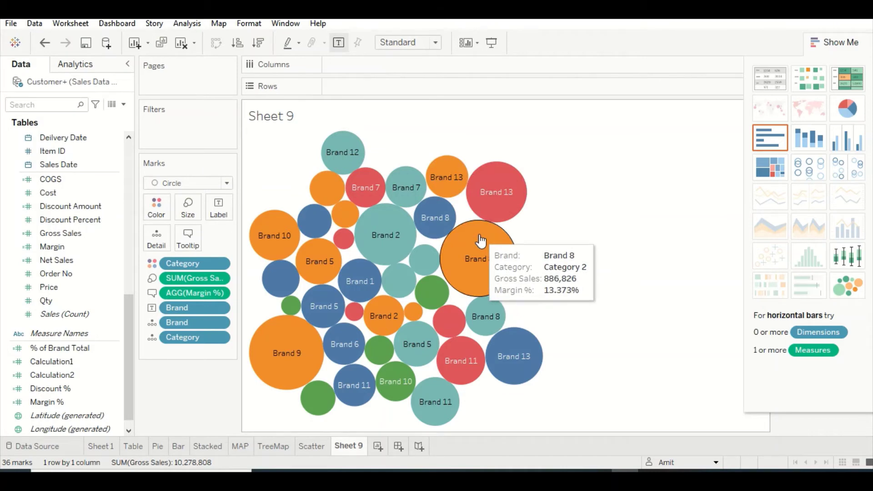
{"action": "mouse_move", "coordinate": [494, 219]}
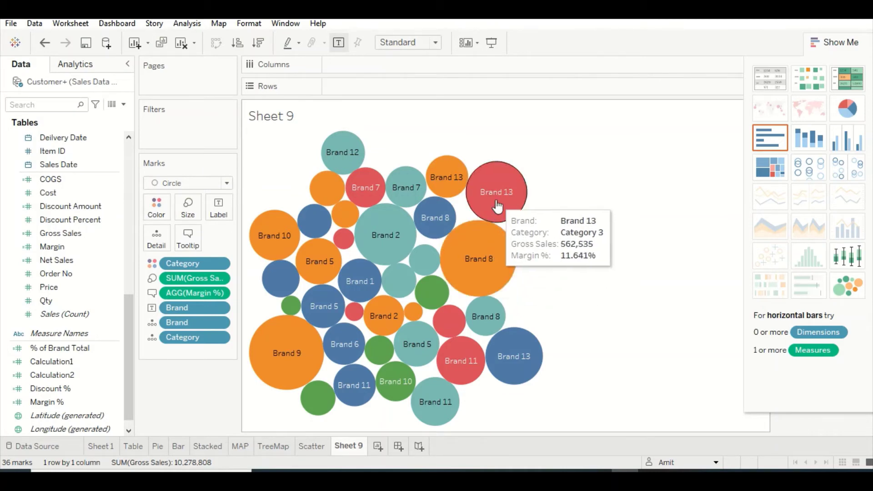
{"action": "mouse_move", "coordinate": [477, 268]}
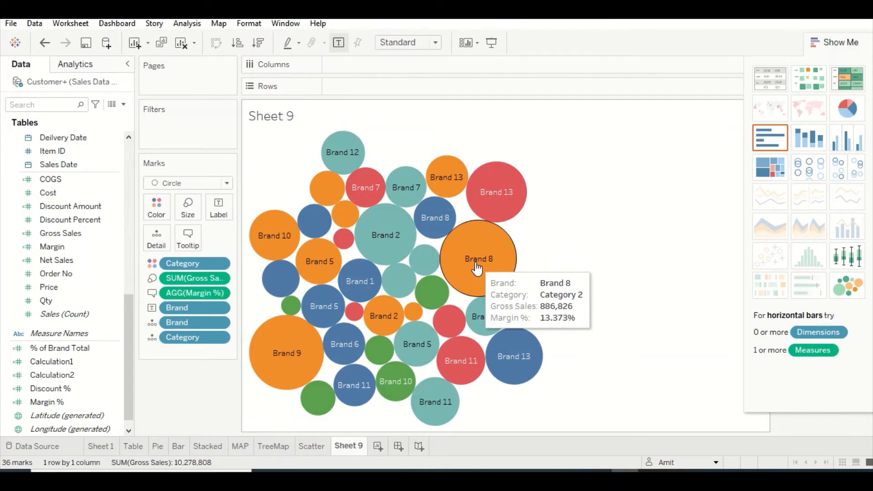
{"action": "mouse_move", "coordinate": [291, 351]}
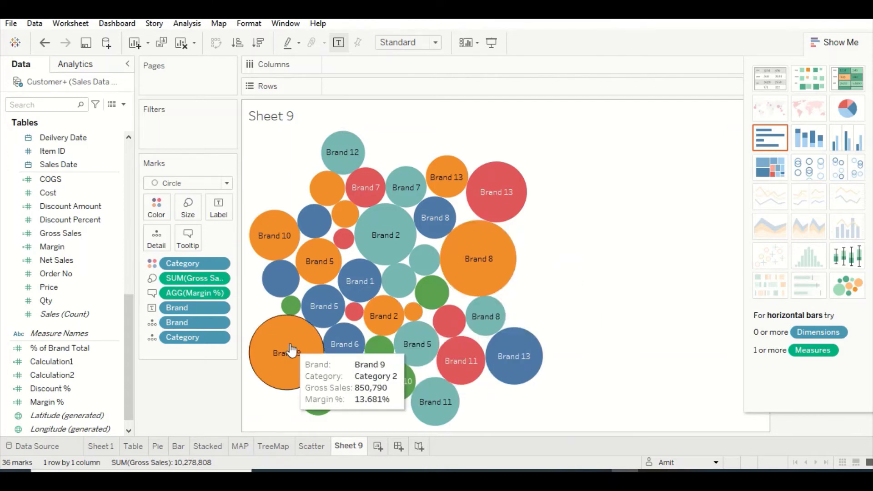
{"action": "mouse_move", "coordinate": [410, 309]}
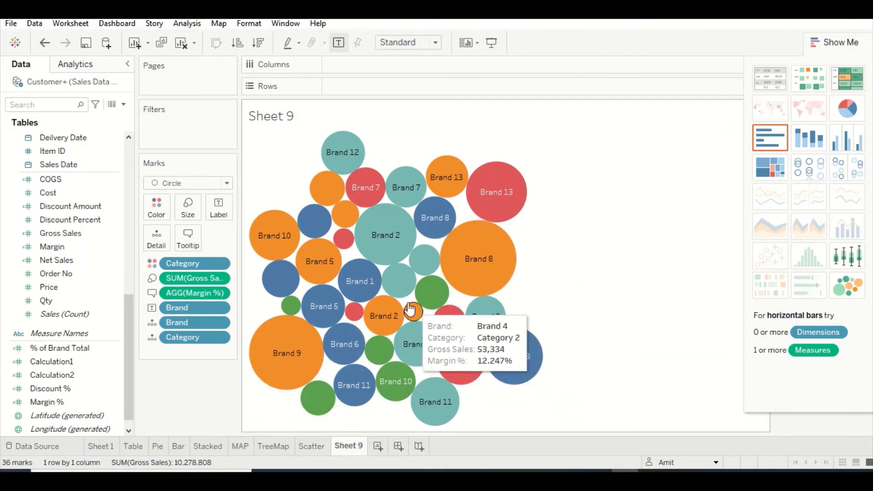
{"action": "mouse_move", "coordinate": [394, 249]}
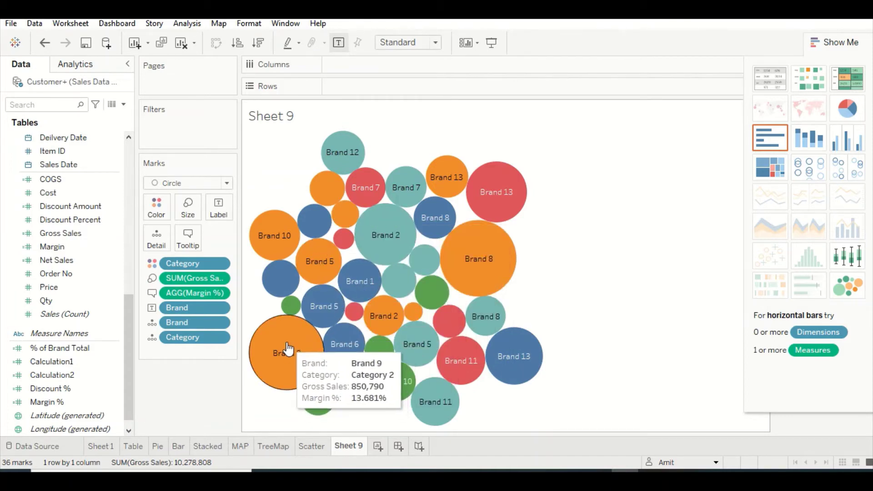
{"action": "mouse_move", "coordinate": [428, 323]}
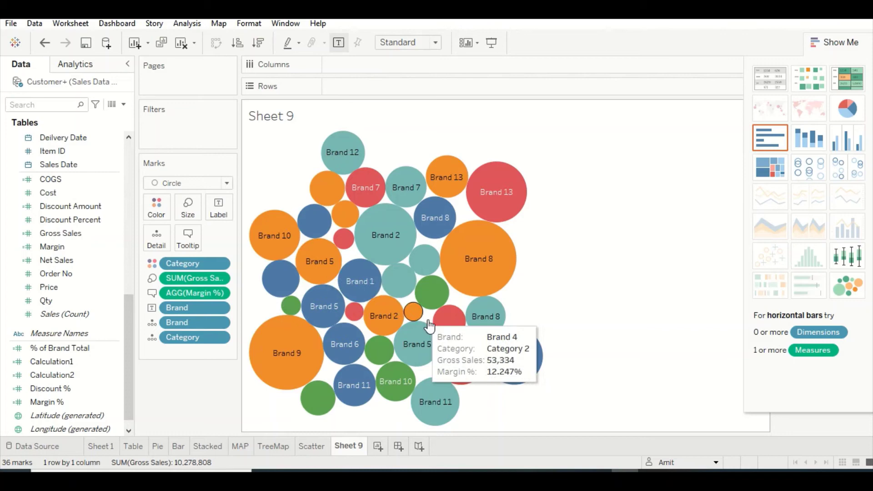
{"action": "mouse_move", "coordinate": [486, 329]}
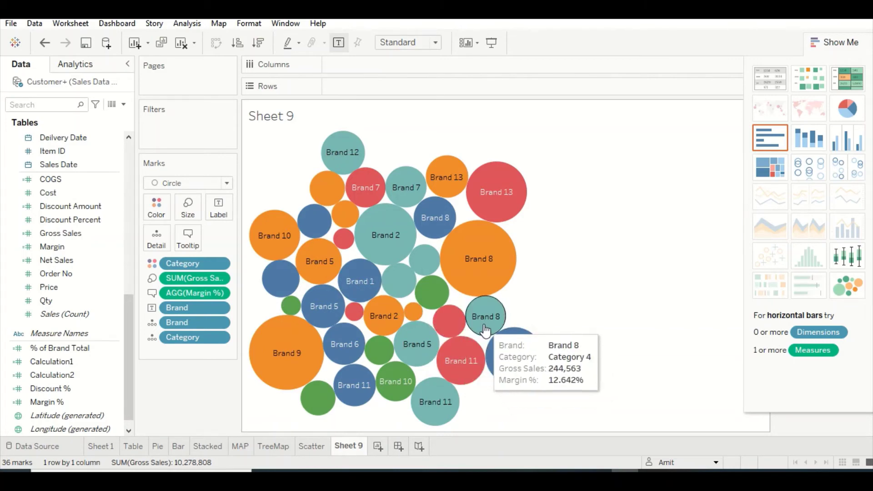
{"action": "mouse_move", "coordinate": [409, 193]}
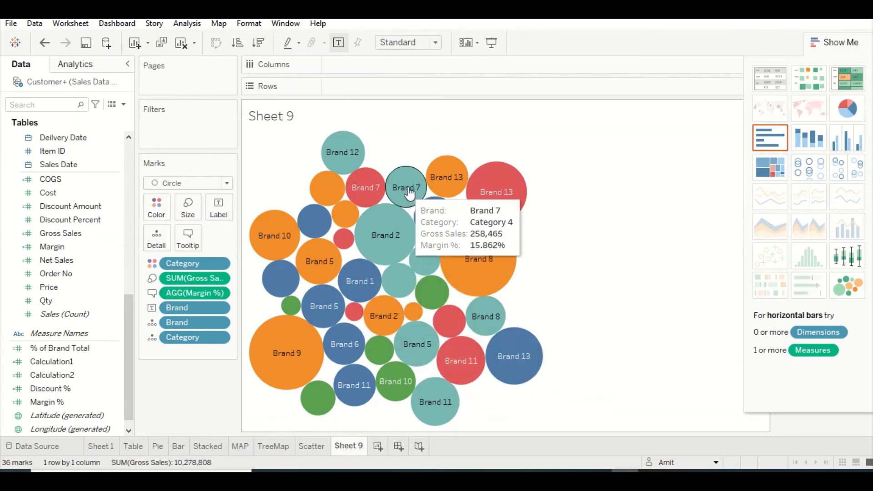
{"action": "mouse_move", "coordinate": [291, 313]}
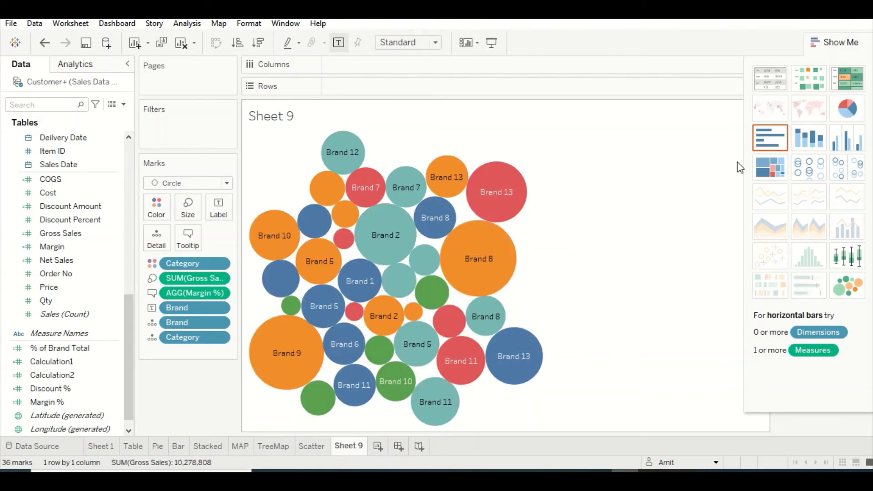
Close the chart suggestions and highlight Categories 2, 1, 3, 4 and 5 in turn from the legend
{"action": "left_click", "coordinate": [841, 42]}
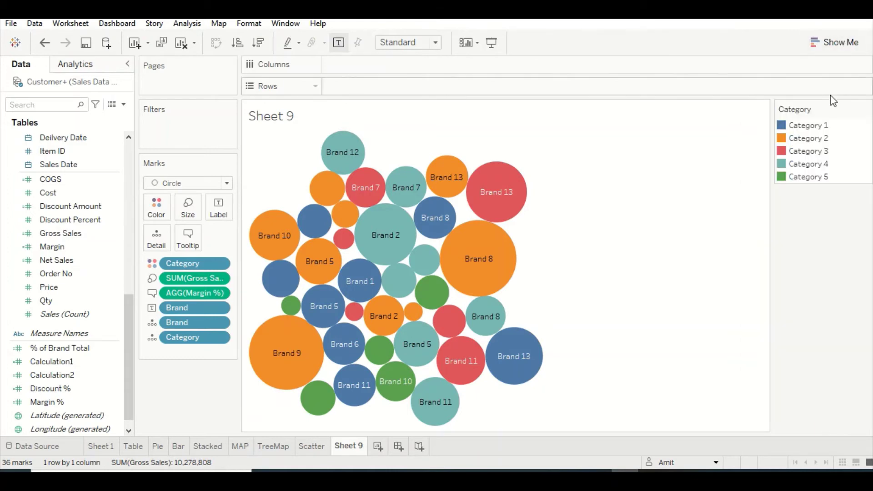
{"action": "left_click", "coordinate": [808, 139]}
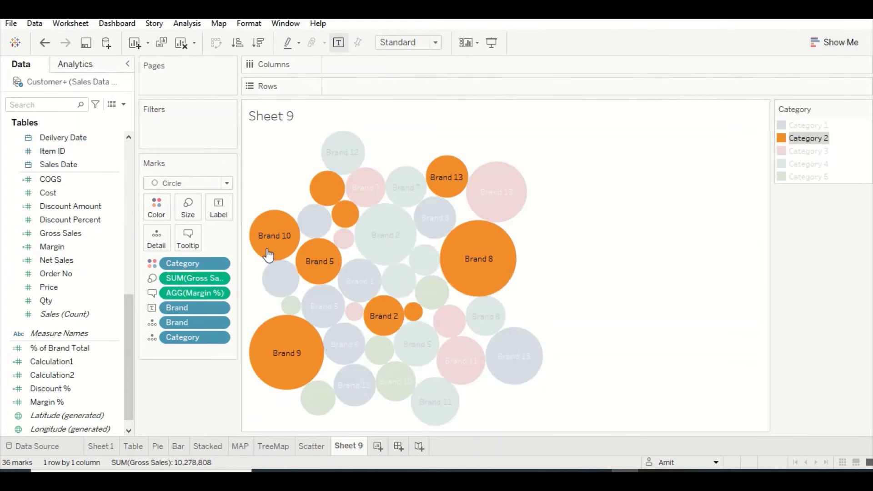
{"action": "left_click", "coordinate": [818, 131]}
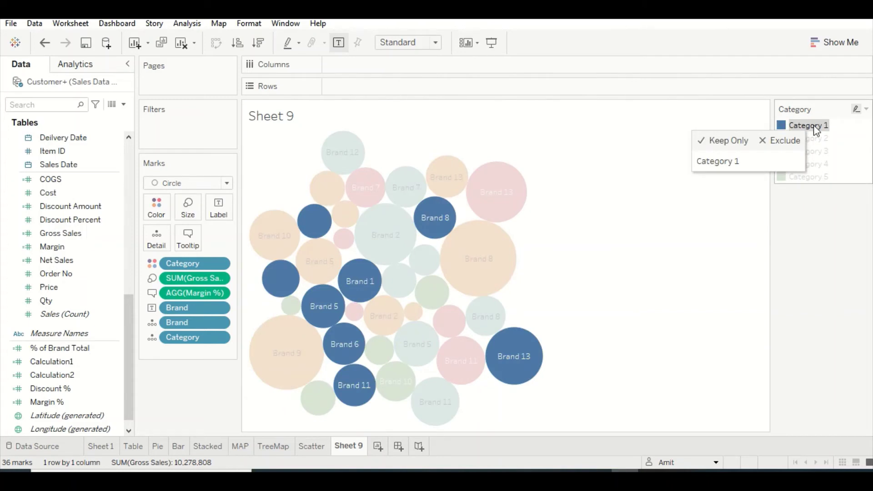
{"action": "left_click", "coordinate": [819, 151]}
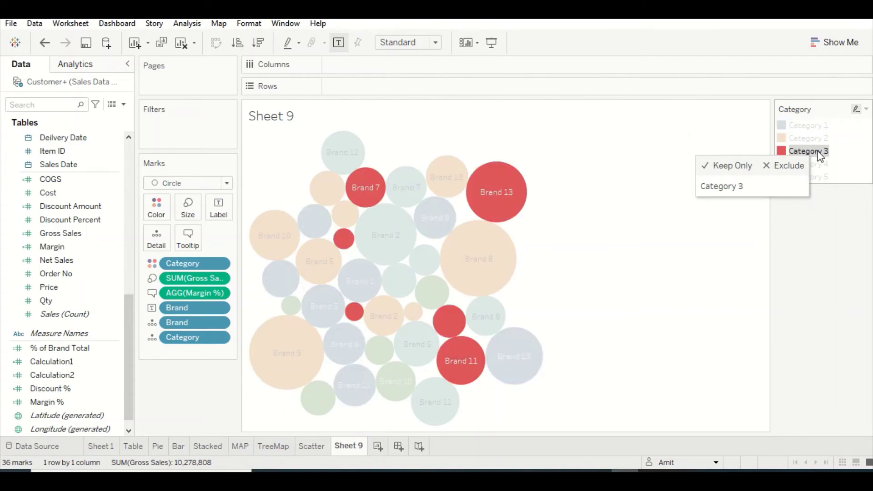
{"action": "left_click", "coordinate": [824, 164]}
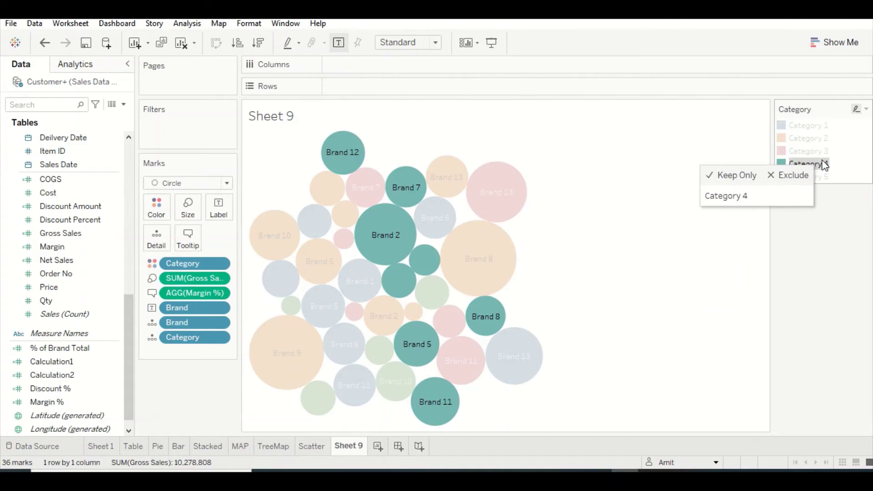
{"action": "left_click", "coordinate": [827, 177]}
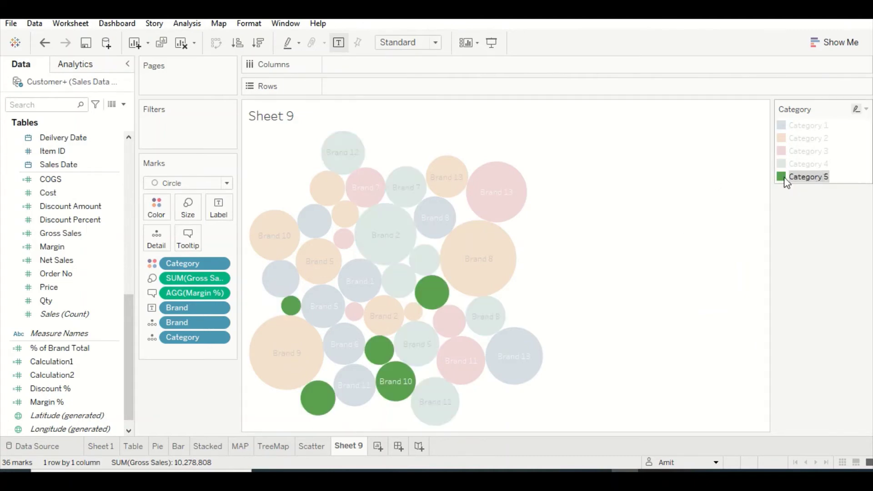
Clear the category highlight and size the bubbles by Margin %
{"action": "left_click", "coordinate": [610, 170]}
{"action": "left_click", "coordinate": [33, 402]}
{"action": "left_click_drag", "start_coordinate": [33, 402], "coordinate": [185, 208]}
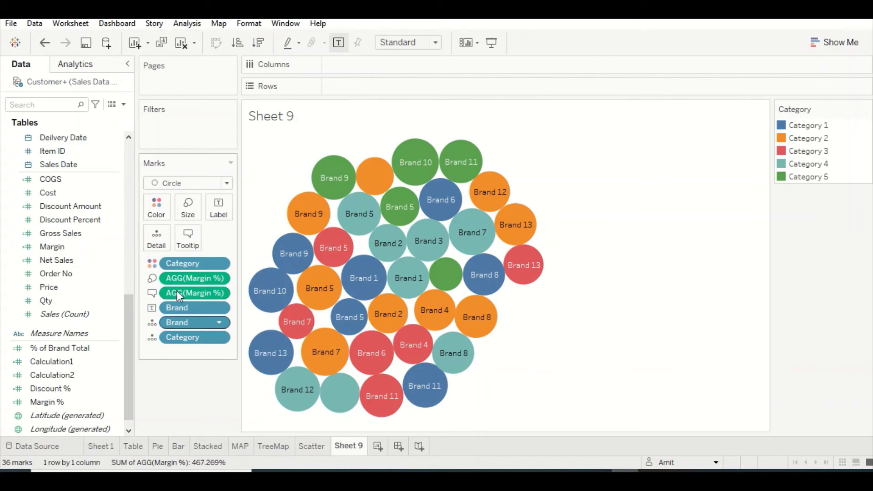
Check the Margin %-sized bubbles, now nearly equal in size
{"action": "left_click", "coordinate": [150, 214]}
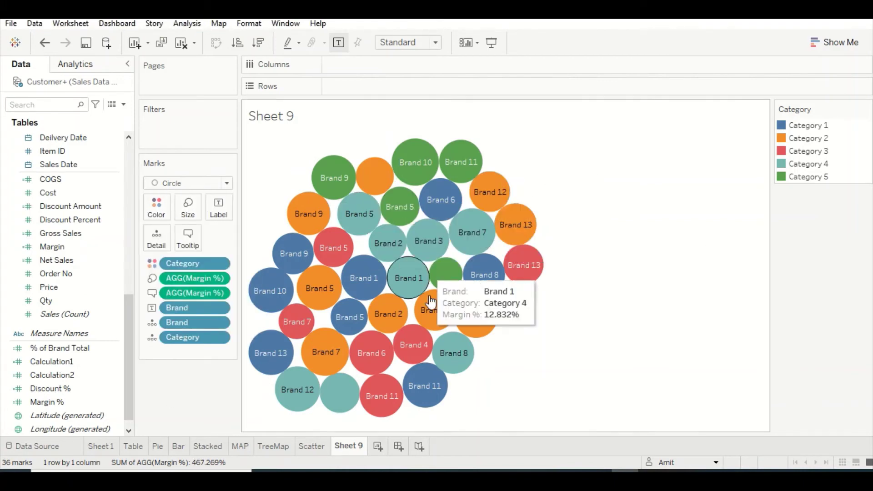
{"action": "mouse_move", "coordinate": [458, 229]}
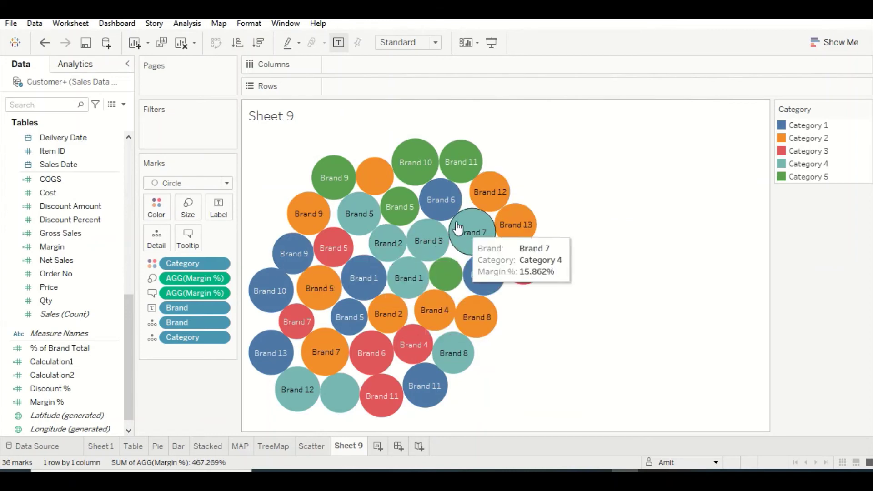
{"action": "mouse_move", "coordinate": [416, 171]}
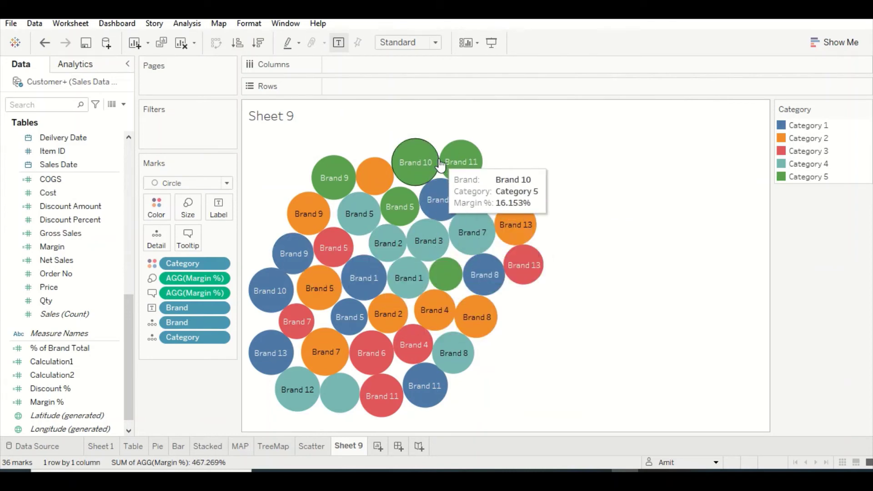
{"action": "mouse_move", "coordinate": [445, 168]}
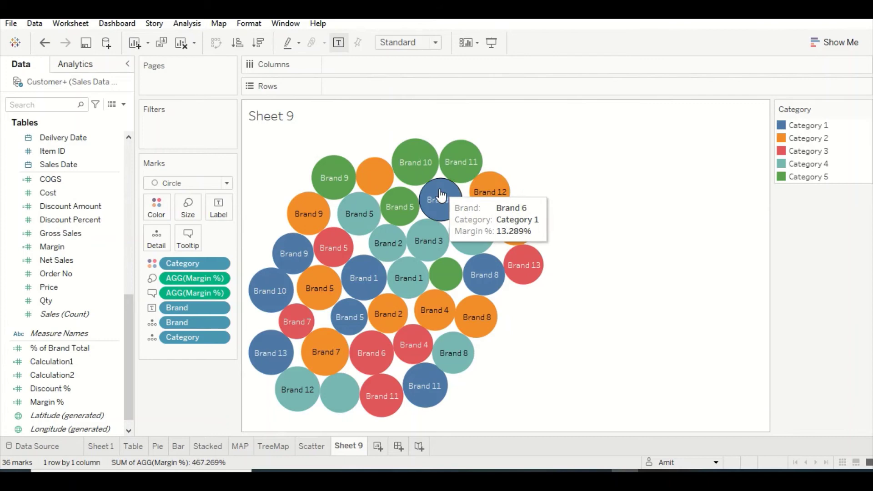
Highlight Categories 5, 4 and 2 from the colour legend, clearing the highlight afterwards
{"action": "left_click", "coordinate": [808, 178]}
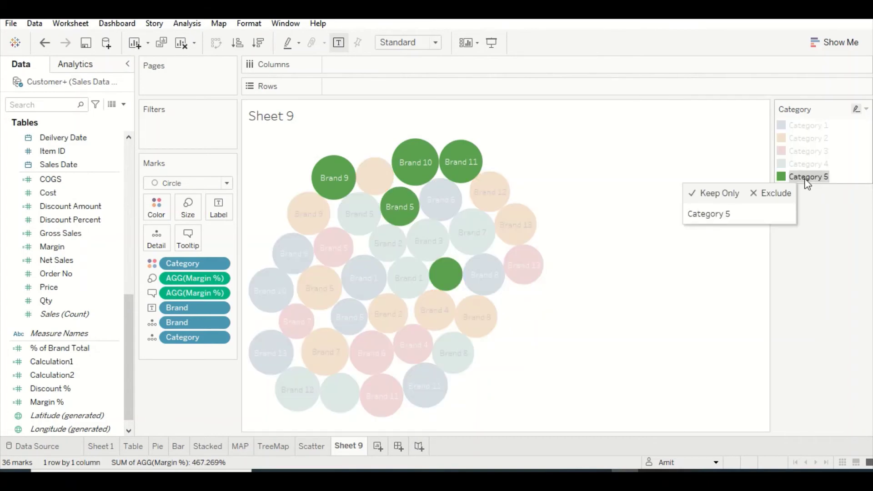
{"action": "left_click", "coordinate": [807, 180]}
{"action": "left_click", "coordinate": [806, 165]}
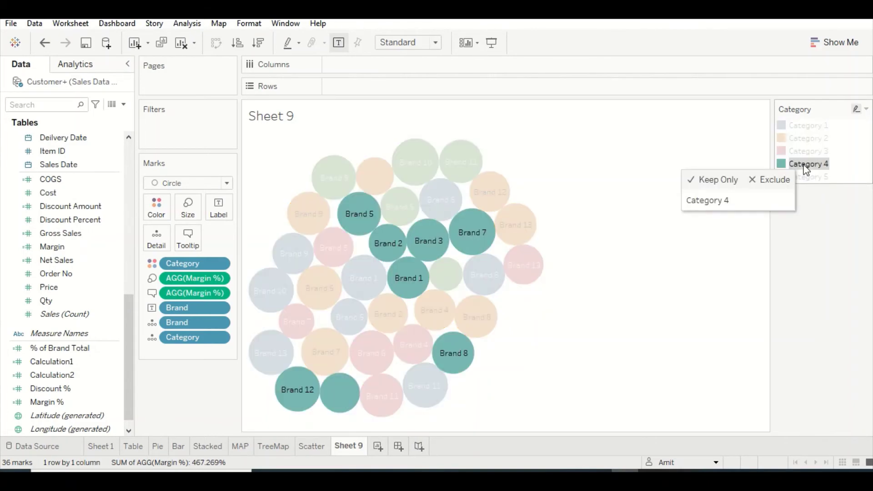
{"action": "left_click", "coordinate": [808, 138]}
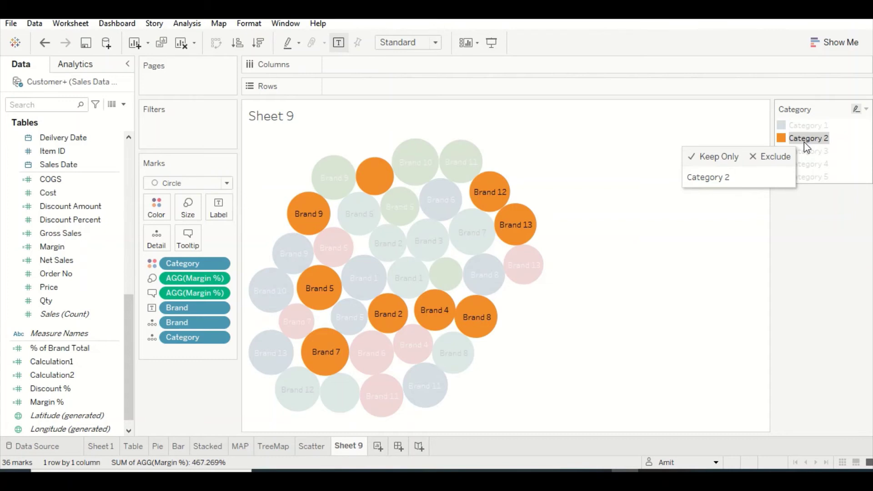
{"action": "left_click", "coordinate": [804, 141]}
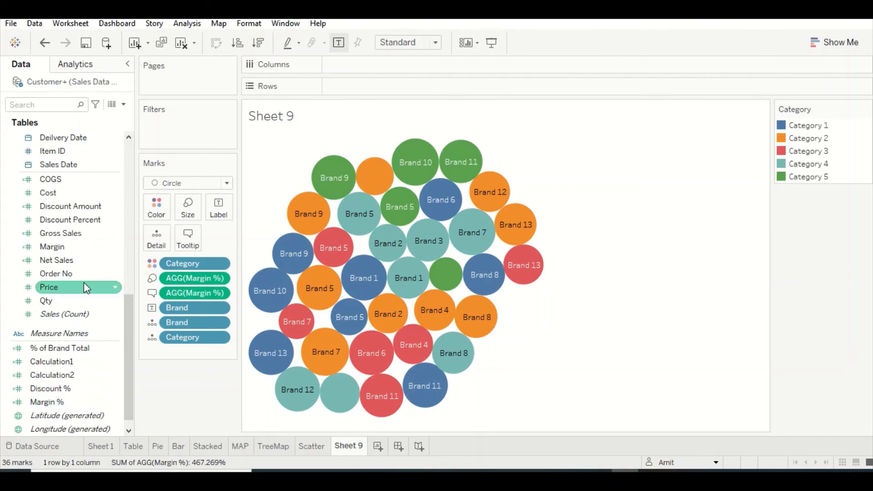
Size the bubbles by Gross Sales again in place of Margin %
{"action": "left_click_drag", "start_coordinate": [63, 233], "coordinate": [183, 207]}
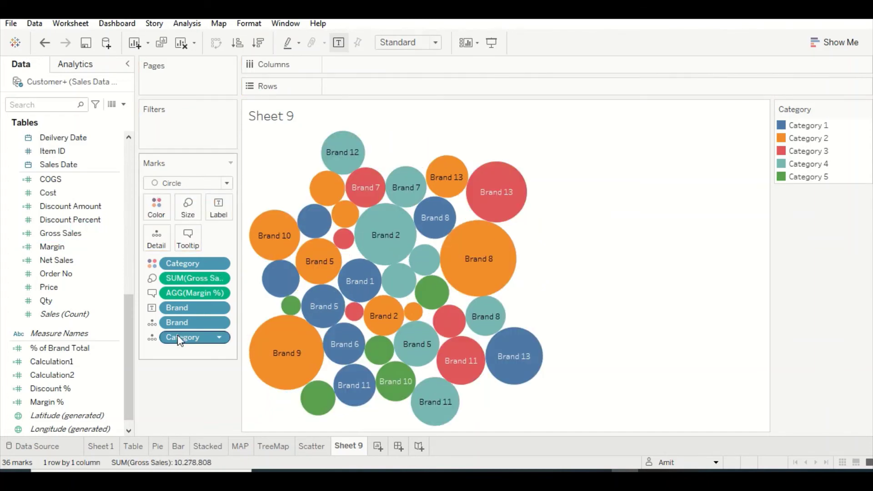
{"action": "mouse_move", "coordinate": [478, 277]}
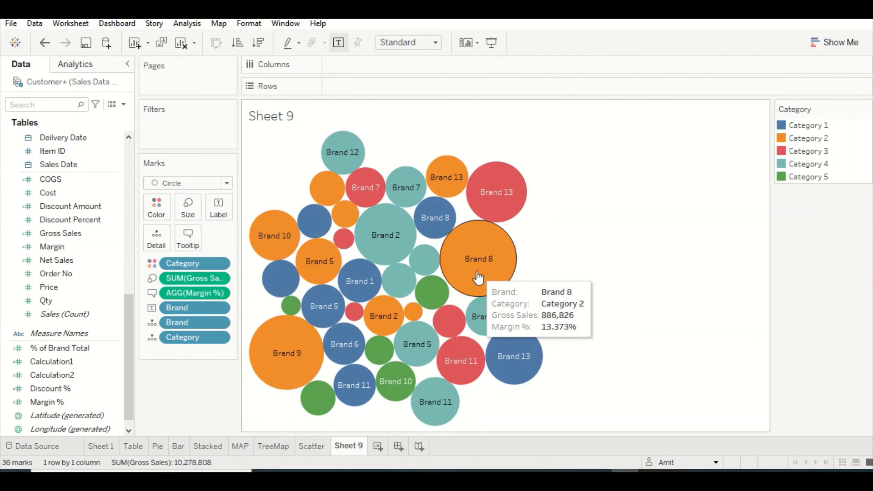
Size the bubbles by Discount % instead of Gross Sales and read several bubbles' values
{"action": "mouse_move", "coordinate": [310, 263]}
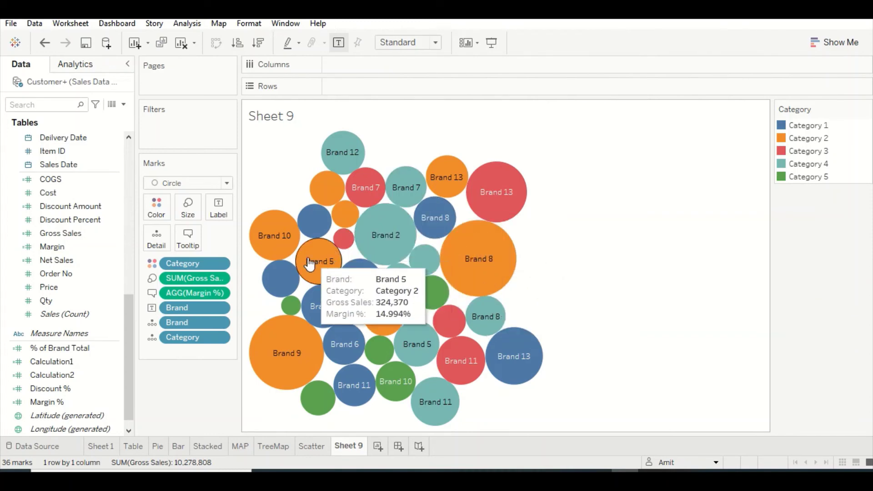
{"action": "mouse_move", "coordinate": [273, 333]}
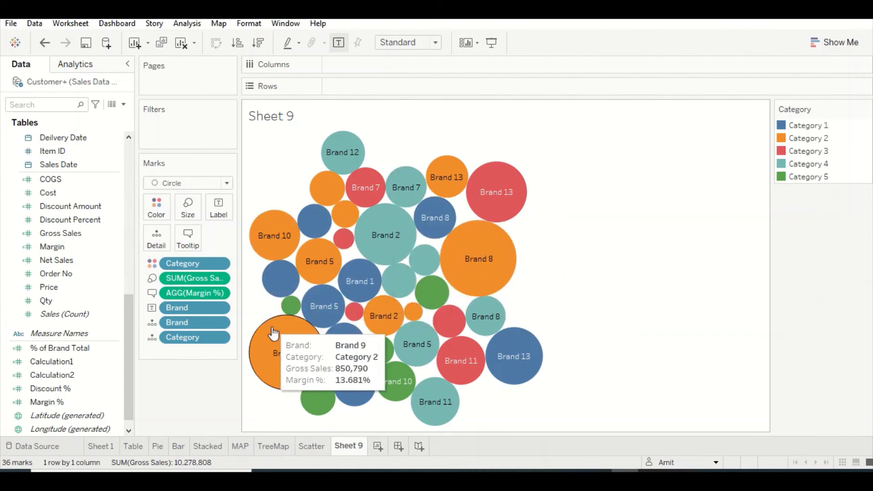
{"action": "mouse_move", "coordinate": [473, 293]}
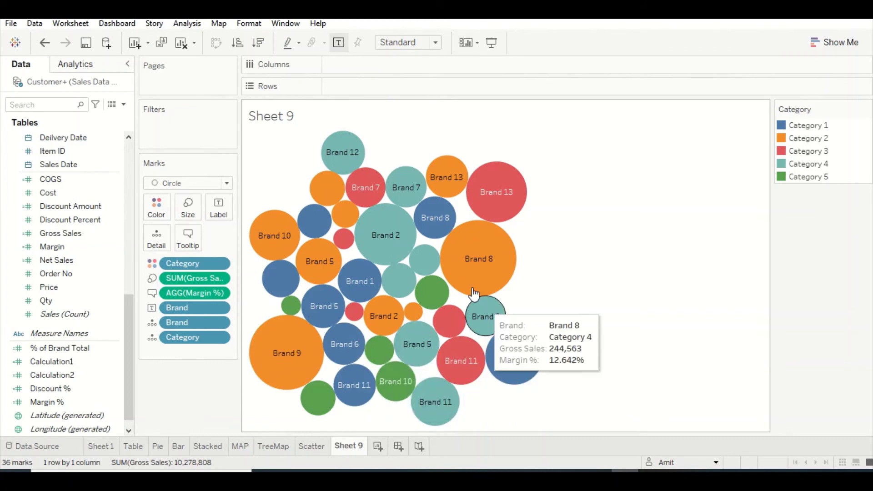
{"action": "left_click_drag", "start_coordinate": [51, 391], "coordinate": [190, 212]}
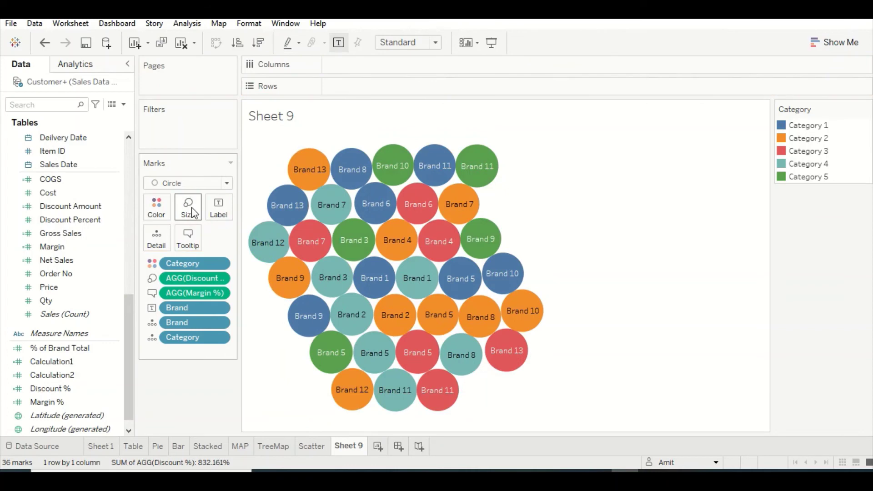
{"action": "mouse_move", "coordinate": [322, 173]}
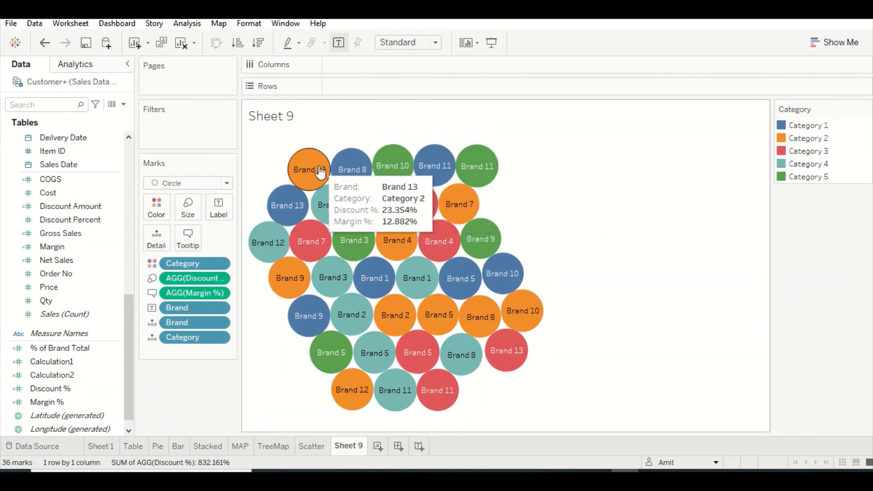
{"action": "mouse_move", "coordinate": [360, 364]}
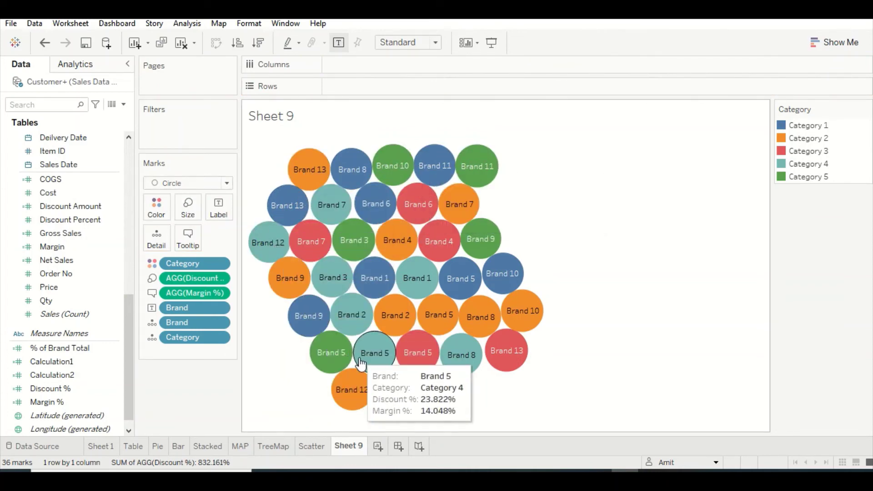
{"action": "mouse_move", "coordinate": [426, 237]}
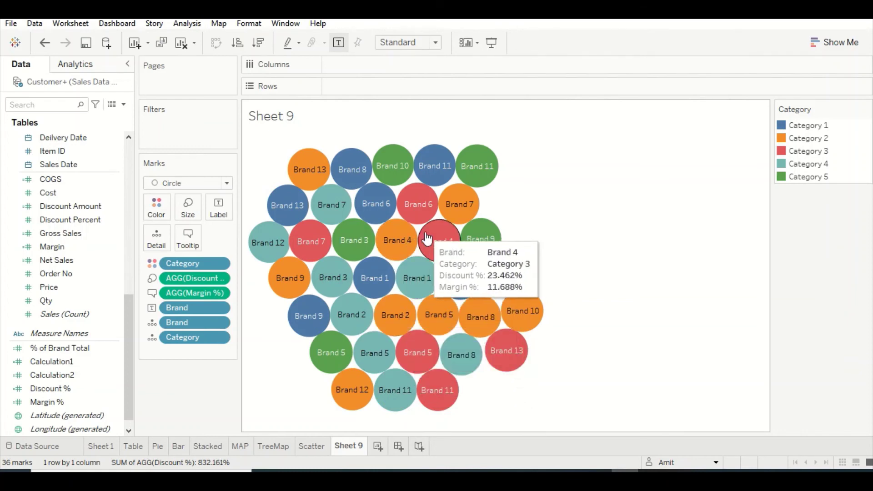
{"action": "mouse_move", "coordinate": [399, 304]}
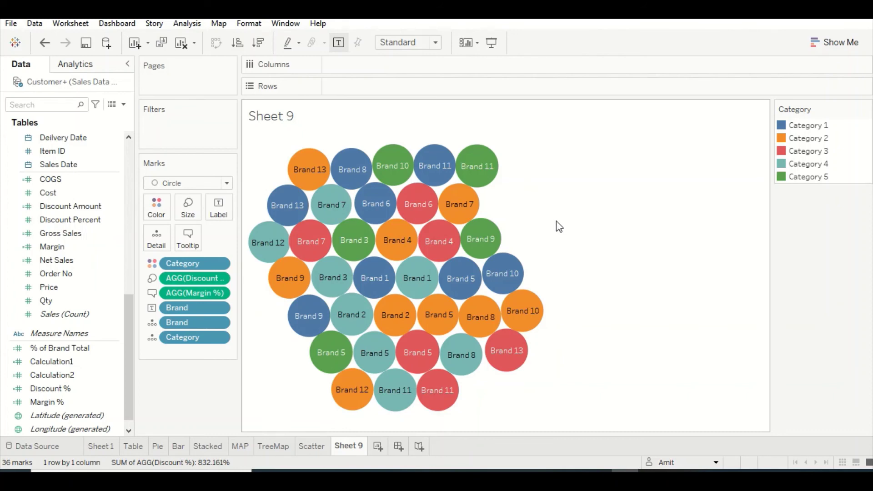
Turn the chart into a text table listing Discount % down 36 category-and-brand rows
{"action": "left_click", "coordinate": [837, 44]}
{"action": "left_click", "coordinate": [776, 84]}
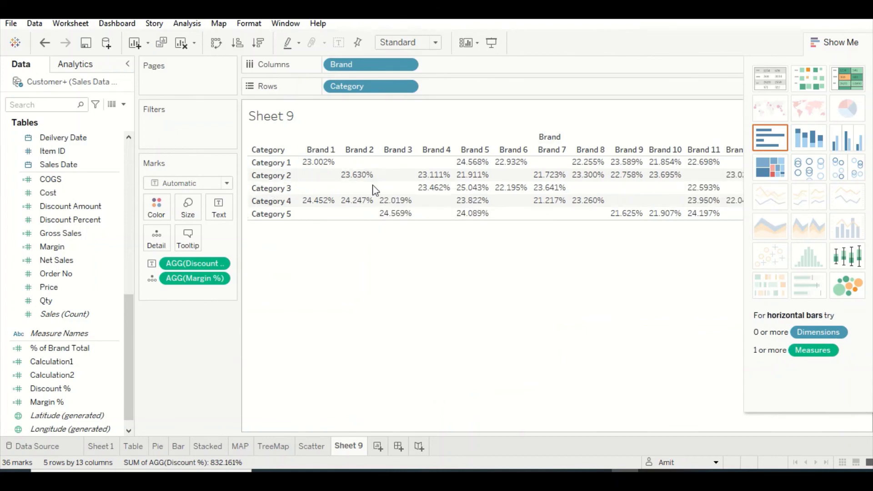
{"action": "left_click_drag", "start_coordinate": [355, 86], "coordinate": [334, 66]}
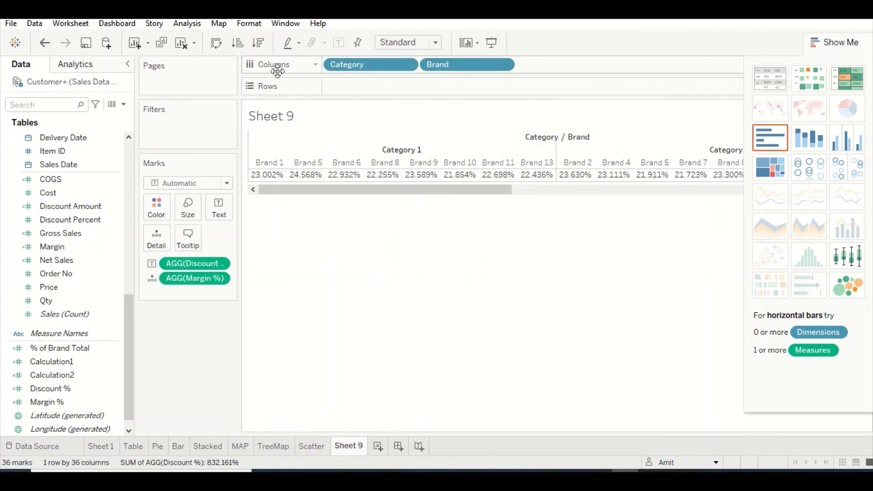
{"action": "left_click", "coordinate": [216, 43]}
{"action": "mouse_move", "coordinate": [364, 163]}
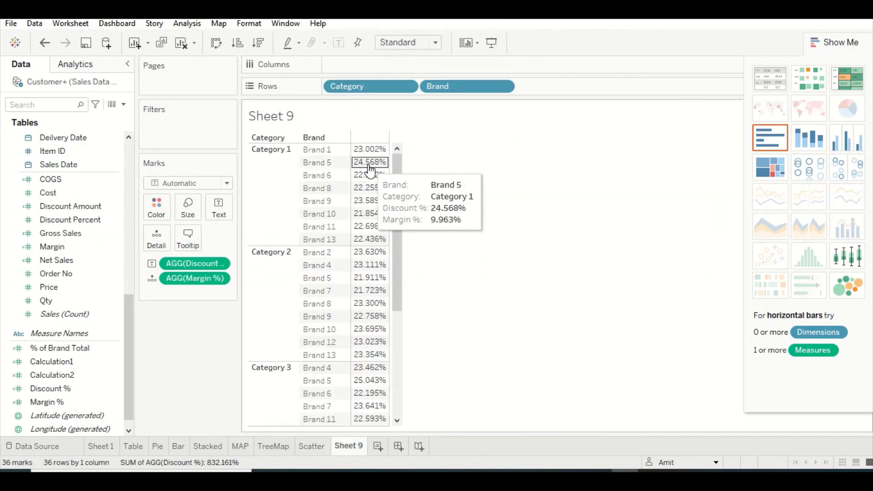
{"action": "scroll", "coordinate": [367, 189], "scroll_direction": "down", "scroll_amount": 4}
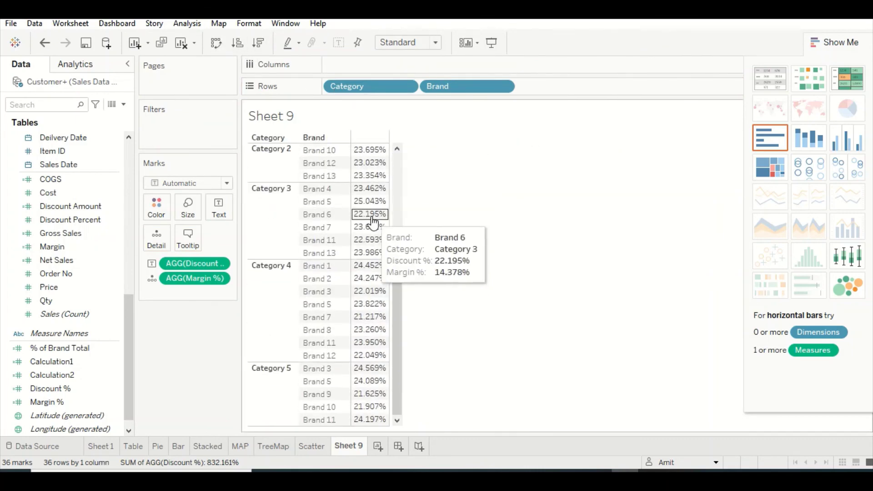
{"action": "scroll", "coordinate": [380, 222], "scroll_direction": "up", "scroll_amount": 5}
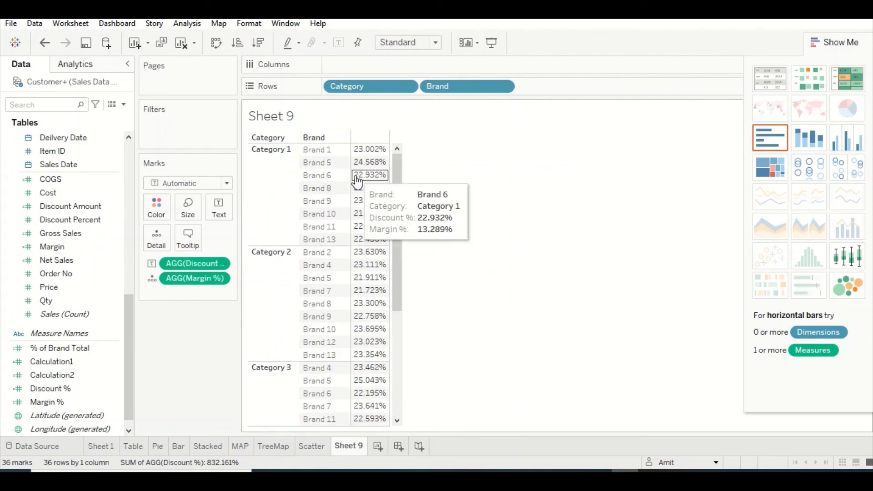
{"action": "mouse_move", "coordinate": [368, 198]}
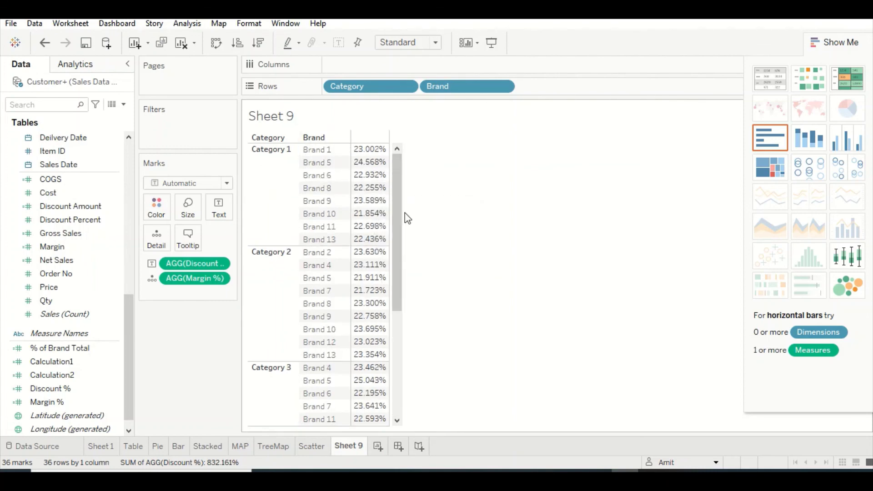